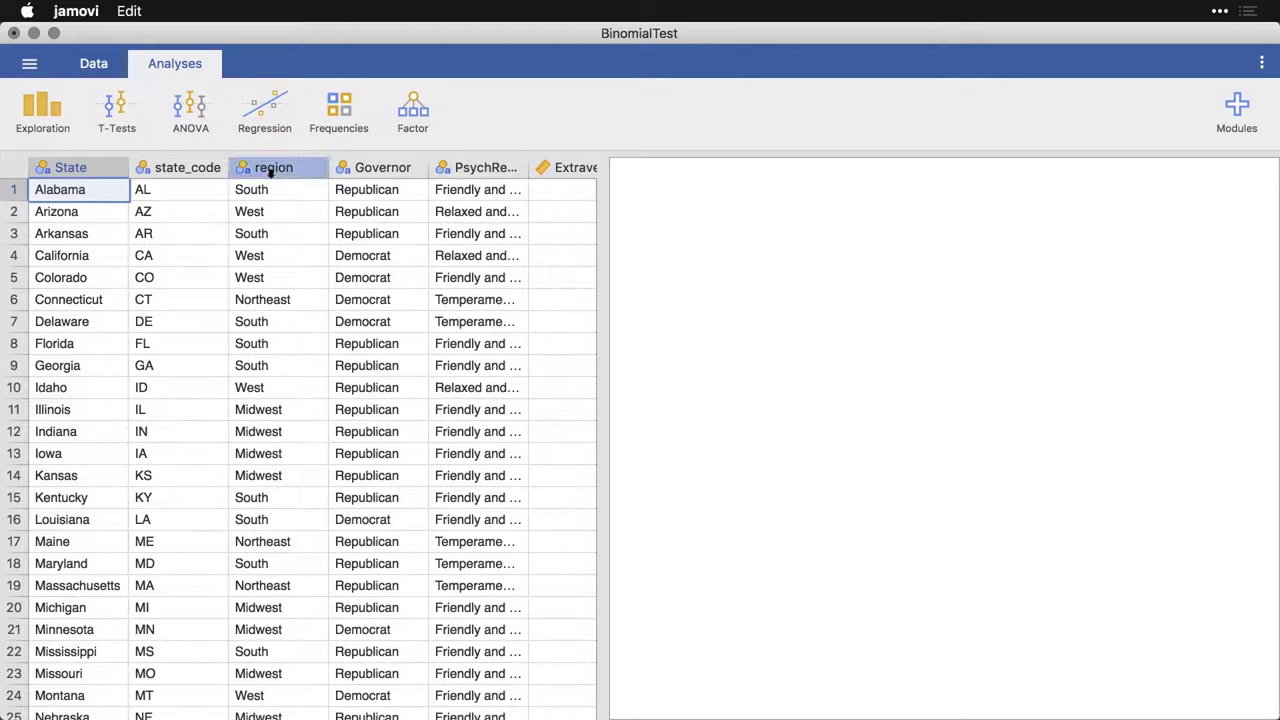
Step: Create a Descriptives analysis with Governor as the variable
click(37, 118)
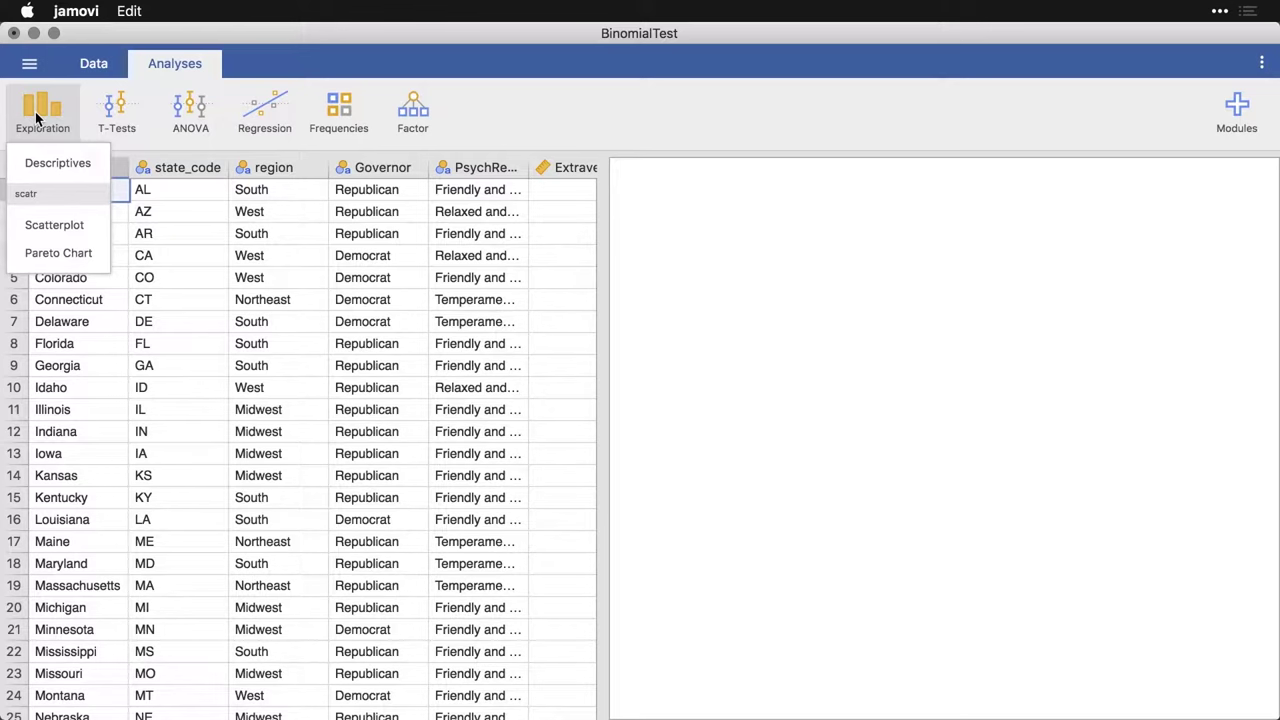
click(58, 163)
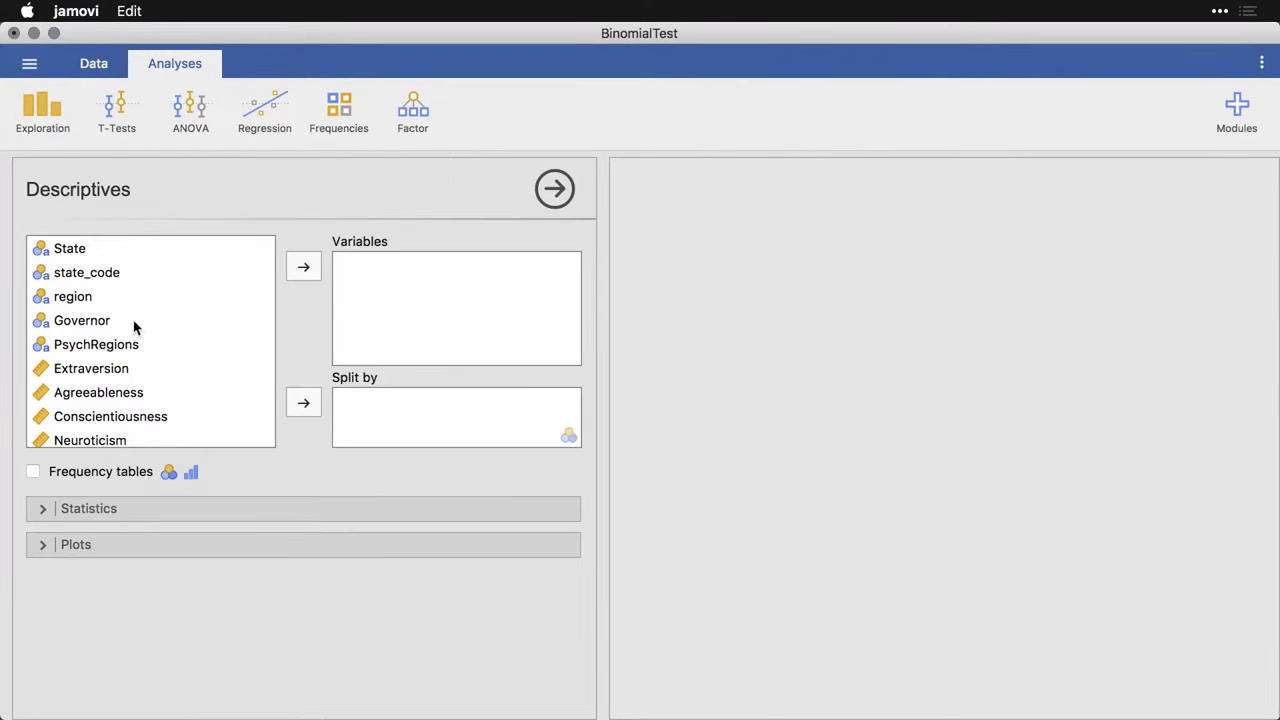
click(117, 320)
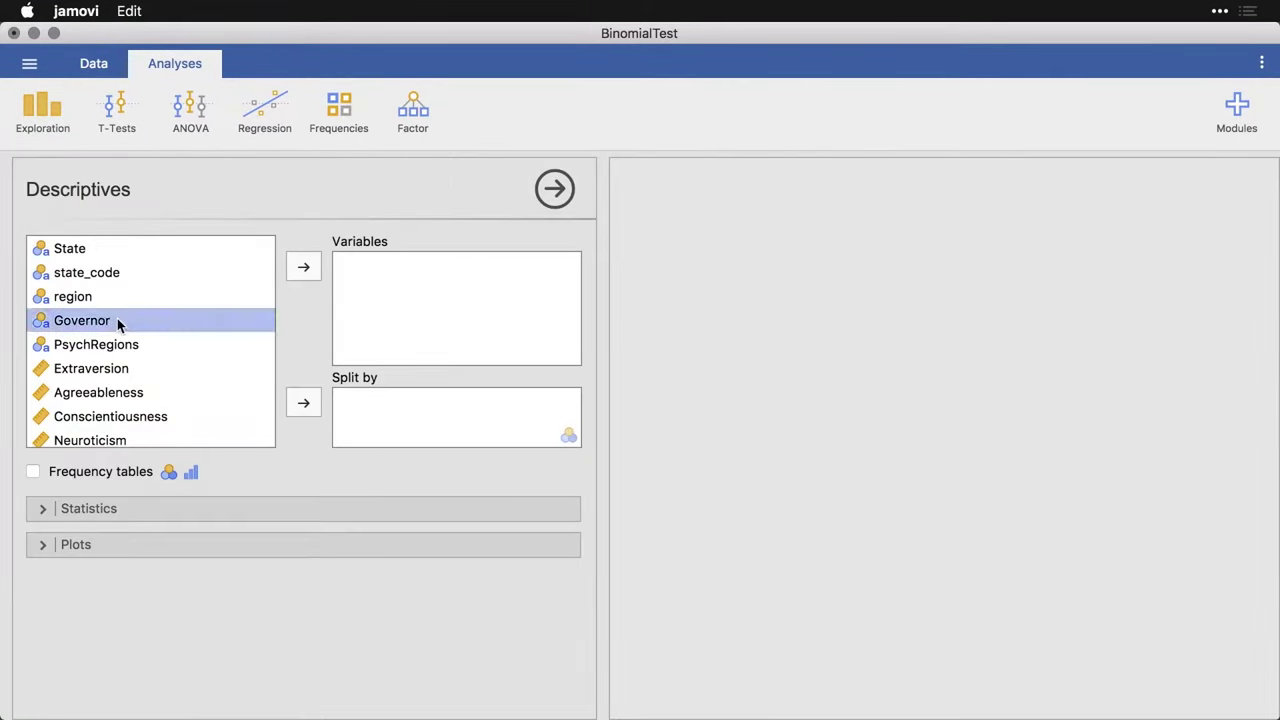
click(301, 275)
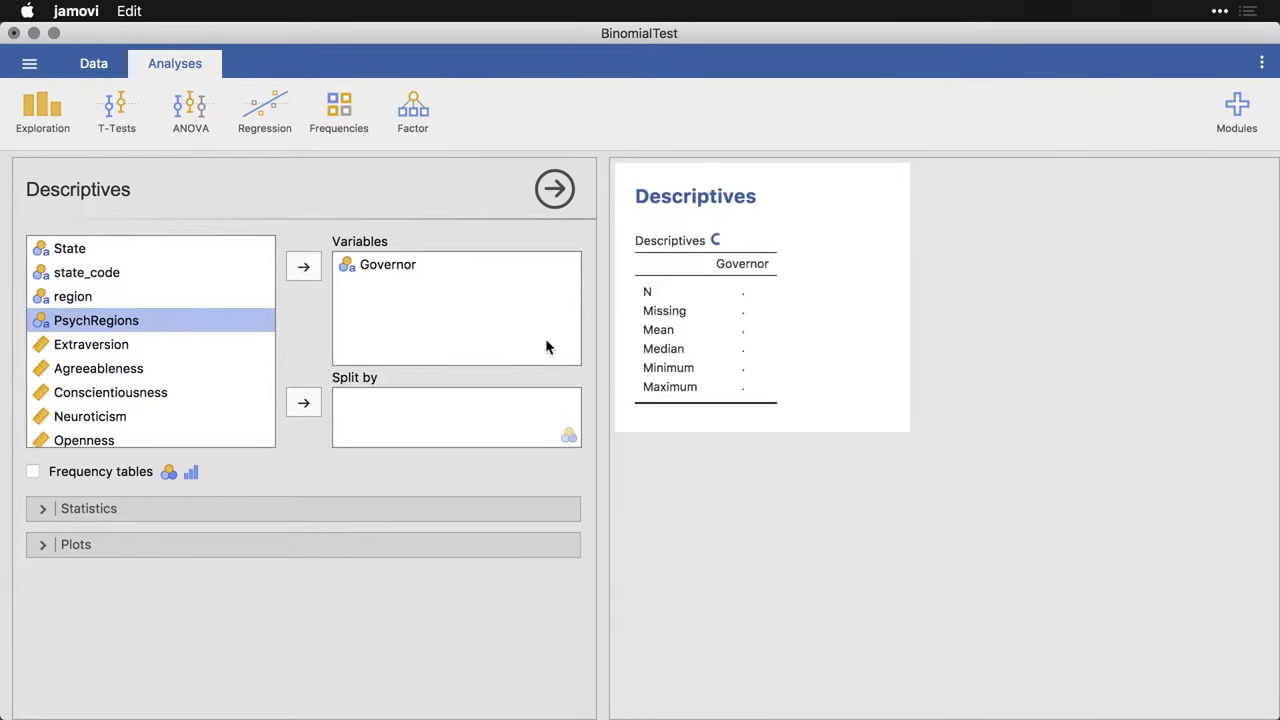
Step: Uncheck Mean, Median, Minimum and Maximum so only N and Missing remain
click(45, 515)
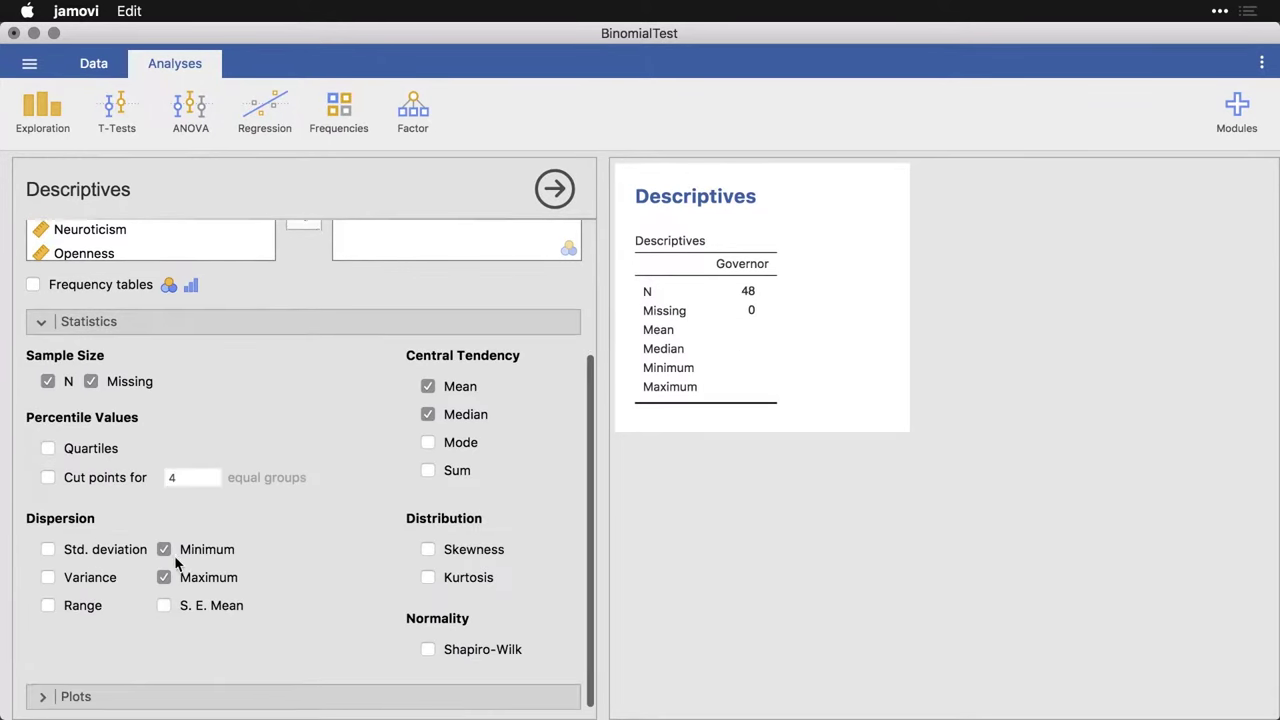
click(428, 384)
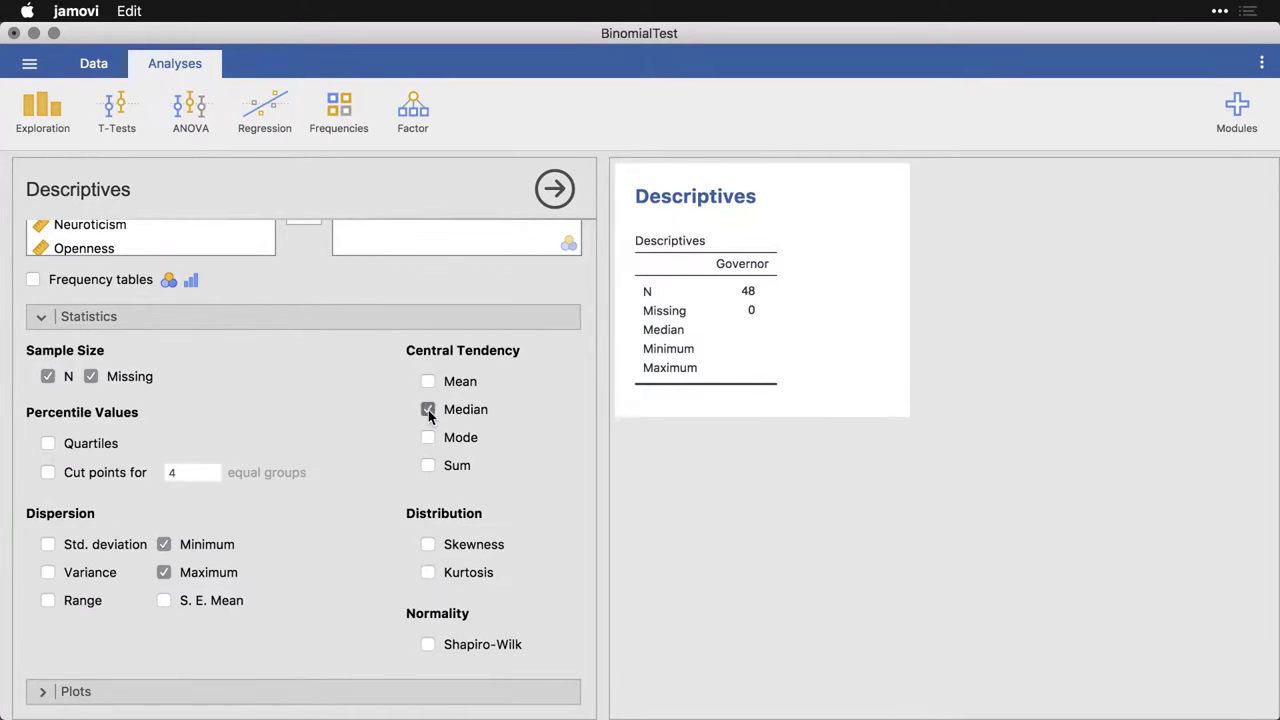
click(428, 410)
click(164, 545)
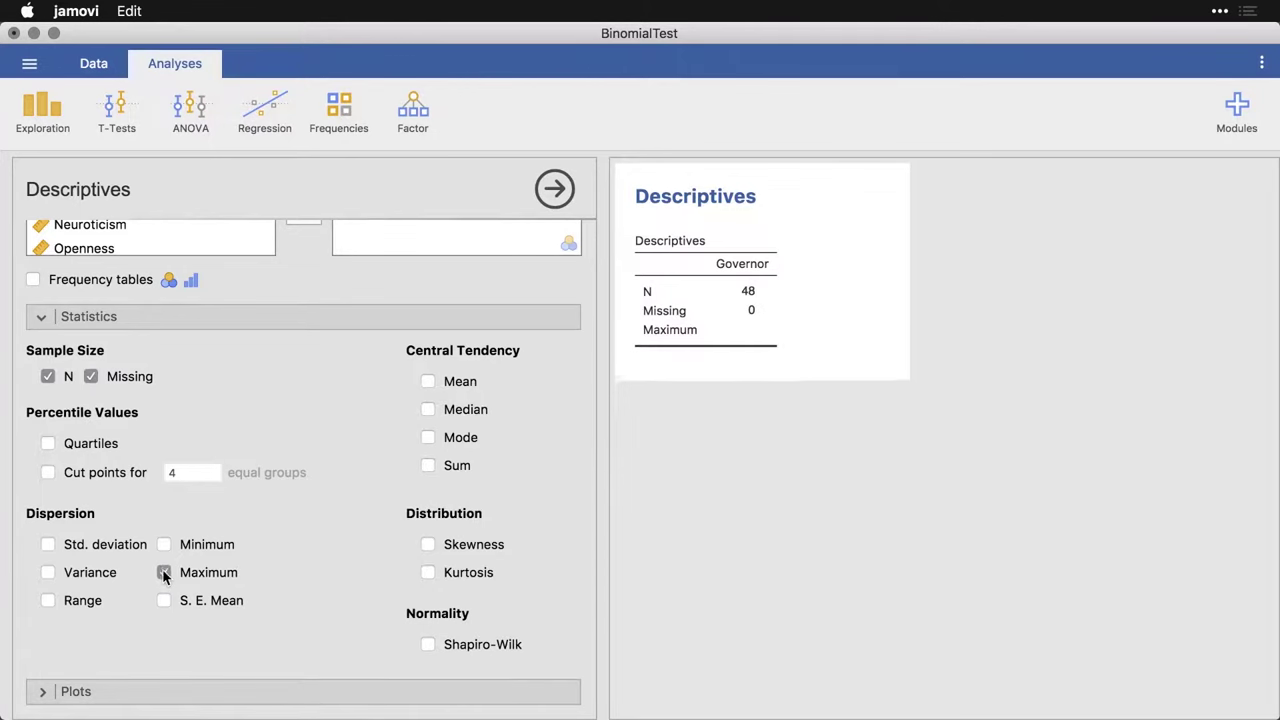
click(164, 573)
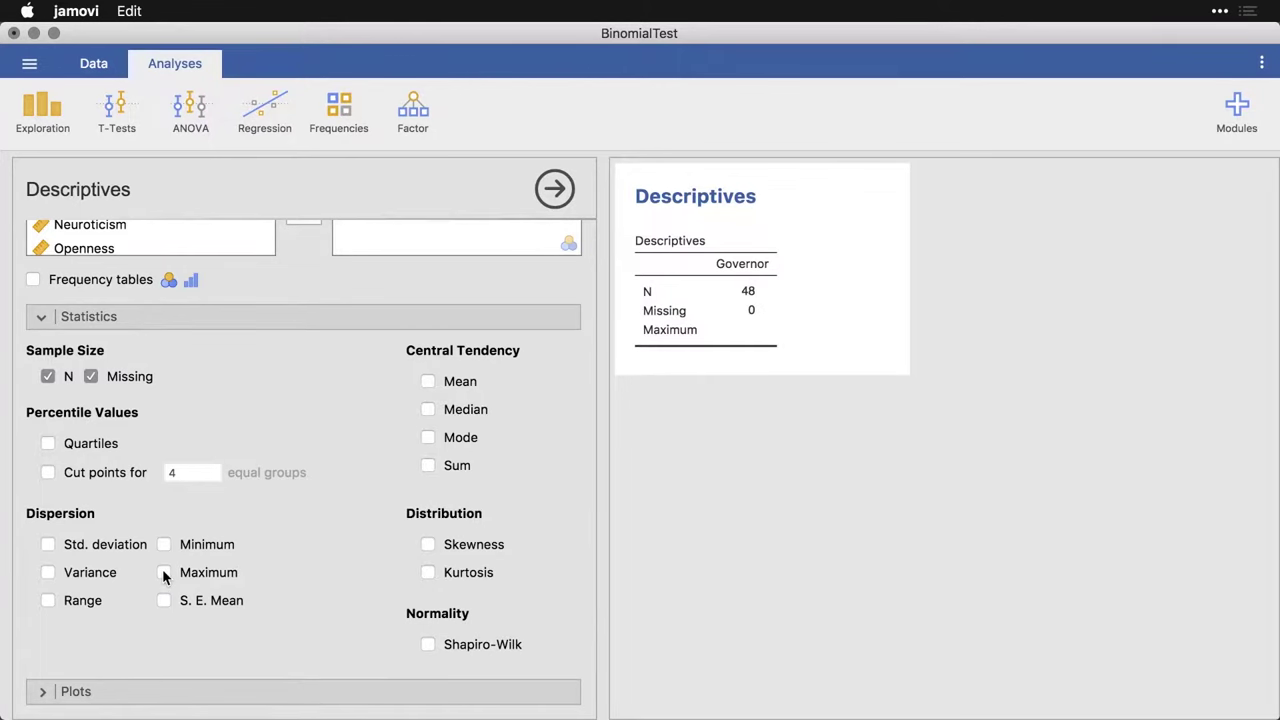
Step: Add a Governor frequency table and bar plot of counts, then view the chart
click(40, 318)
click(34, 330)
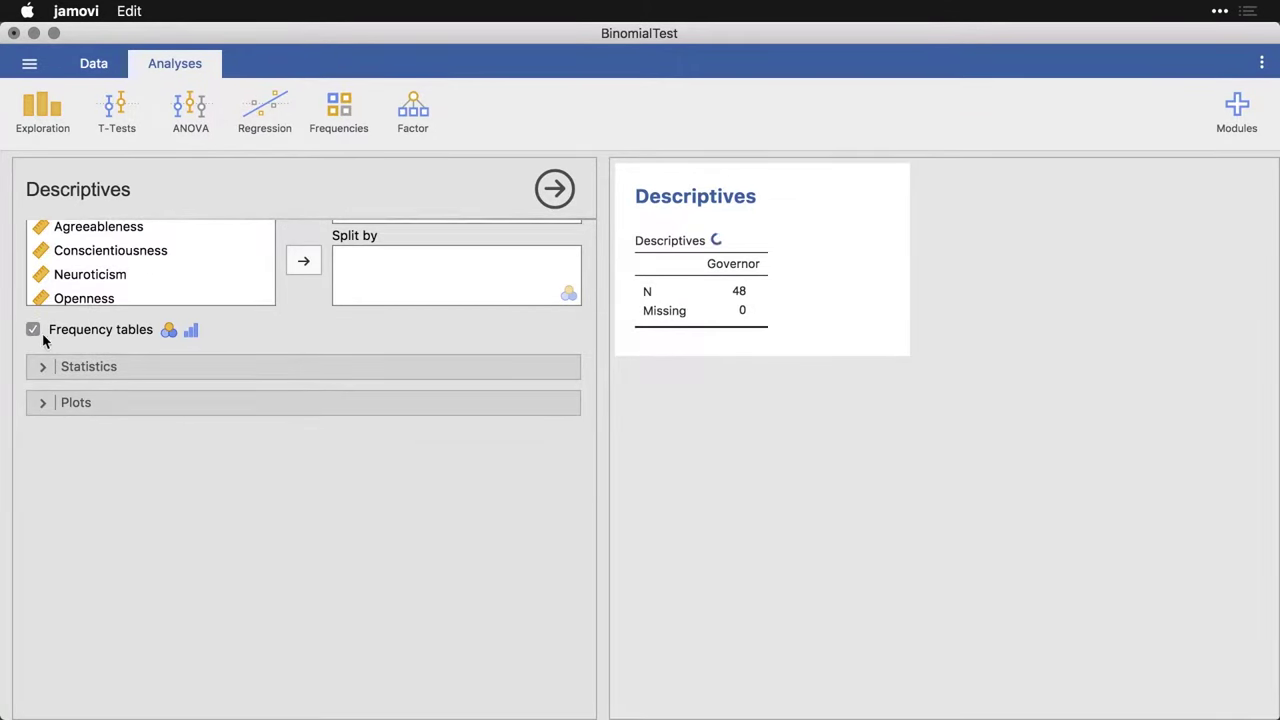
click(41, 402)
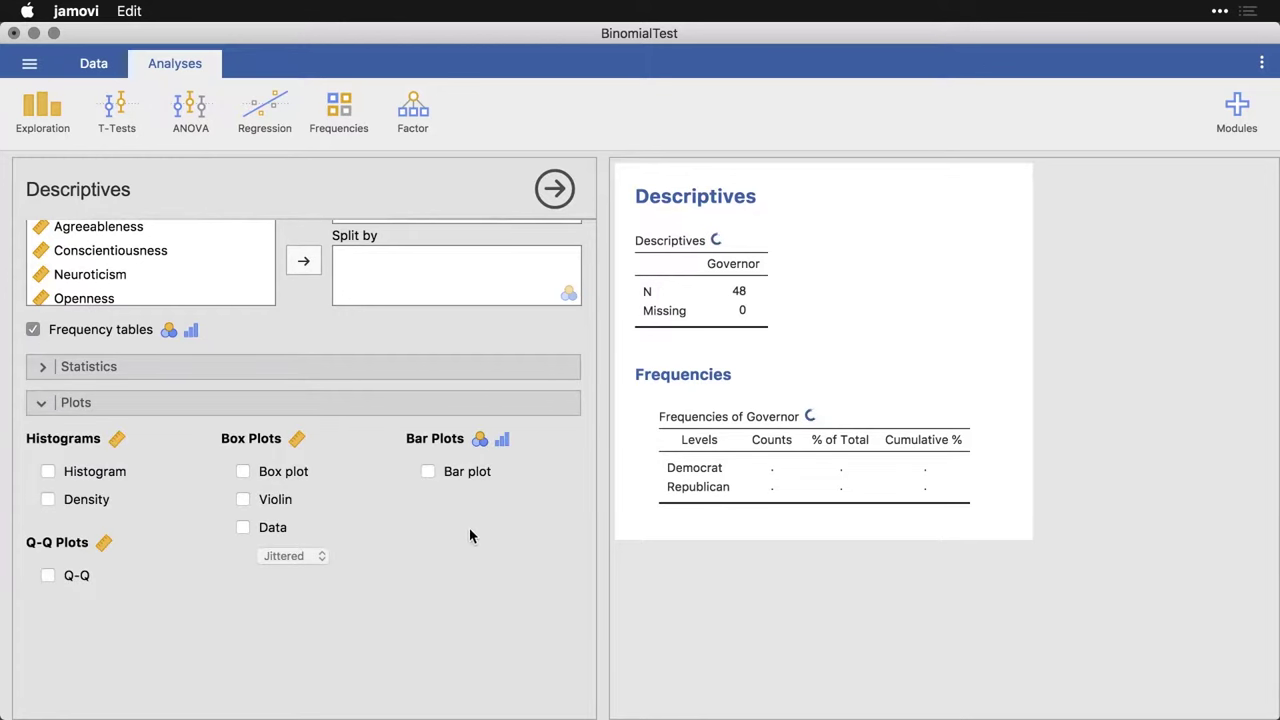
click(428, 472)
click(40, 404)
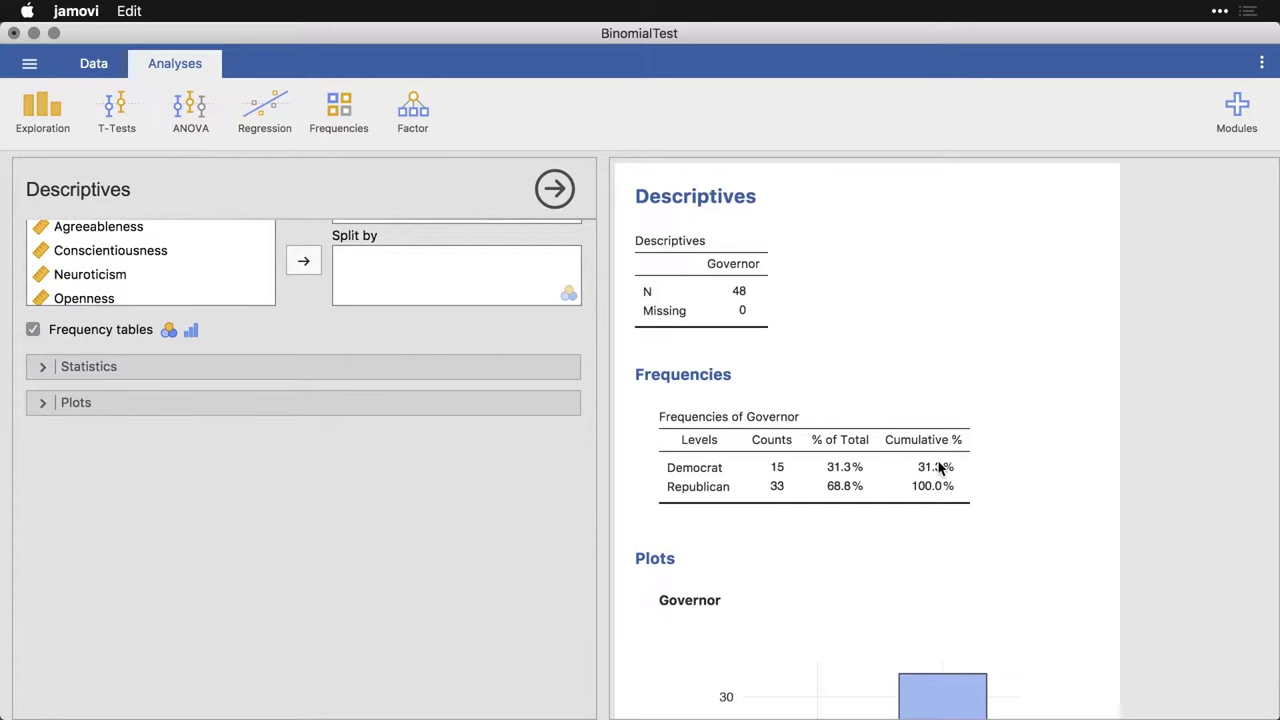
scroll(940, 468, down, 3)
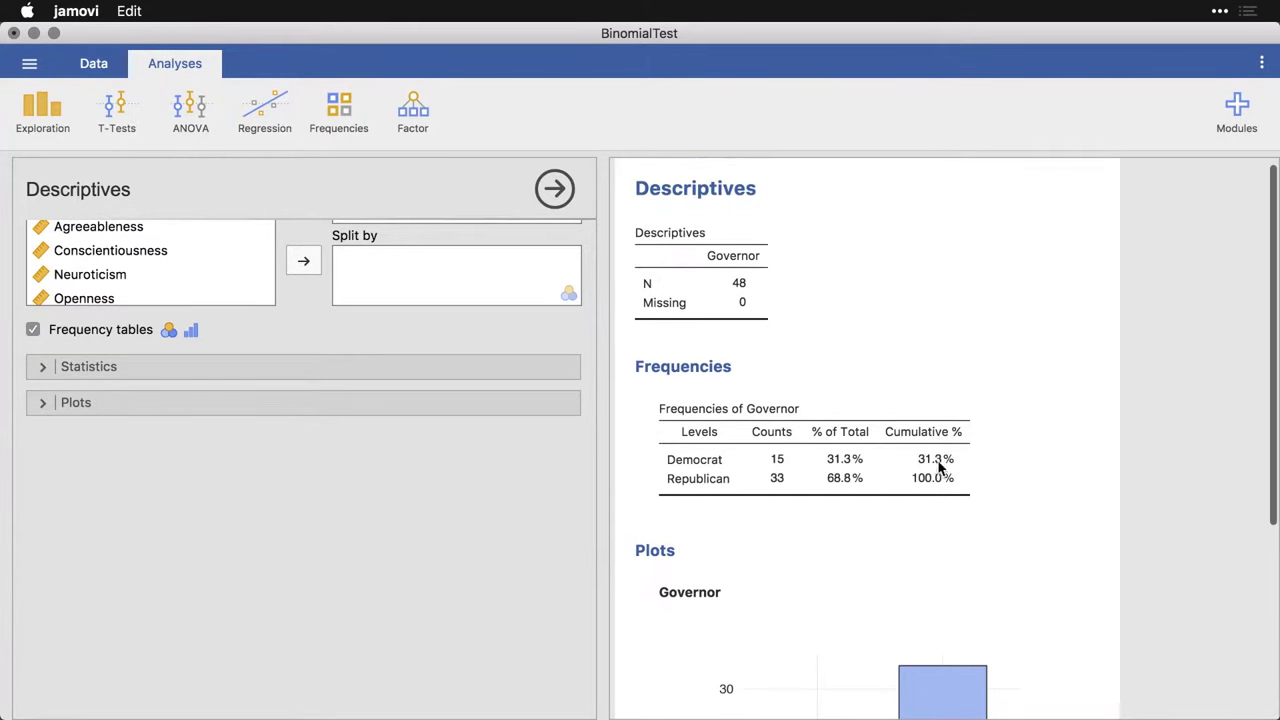
scroll(940, 468, down, 1)
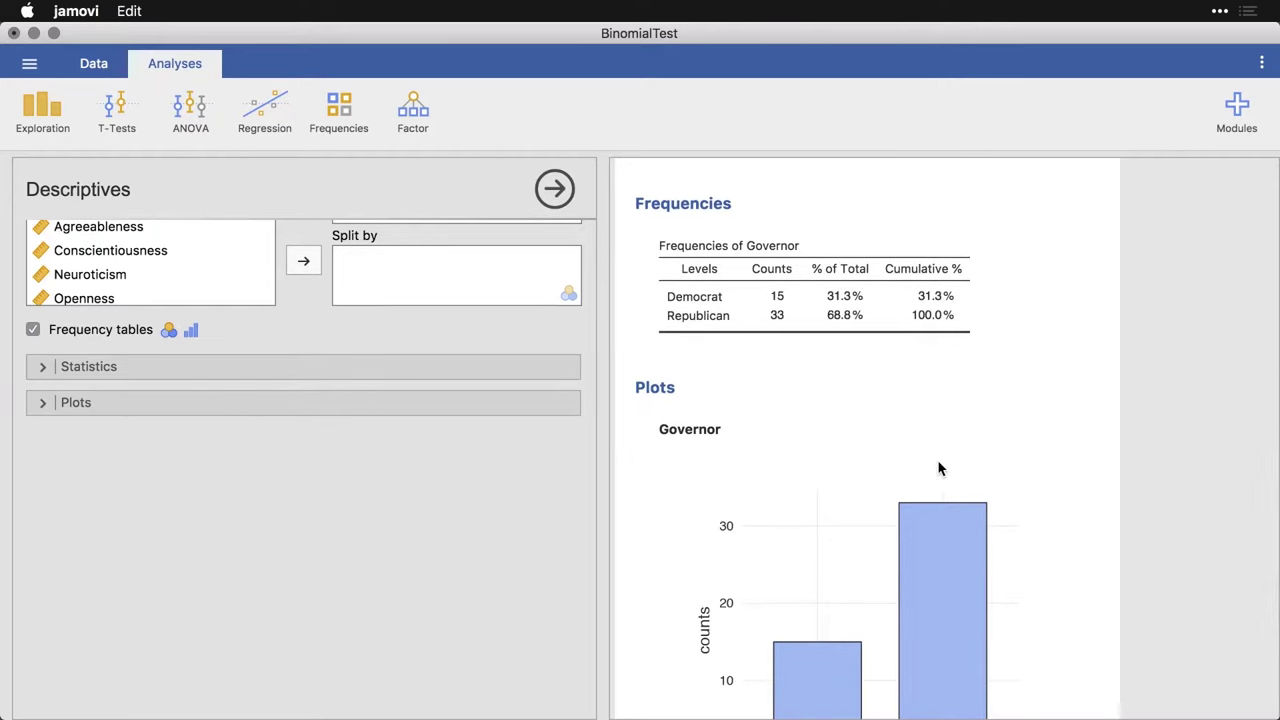
scroll(1157, 545, down, 3)
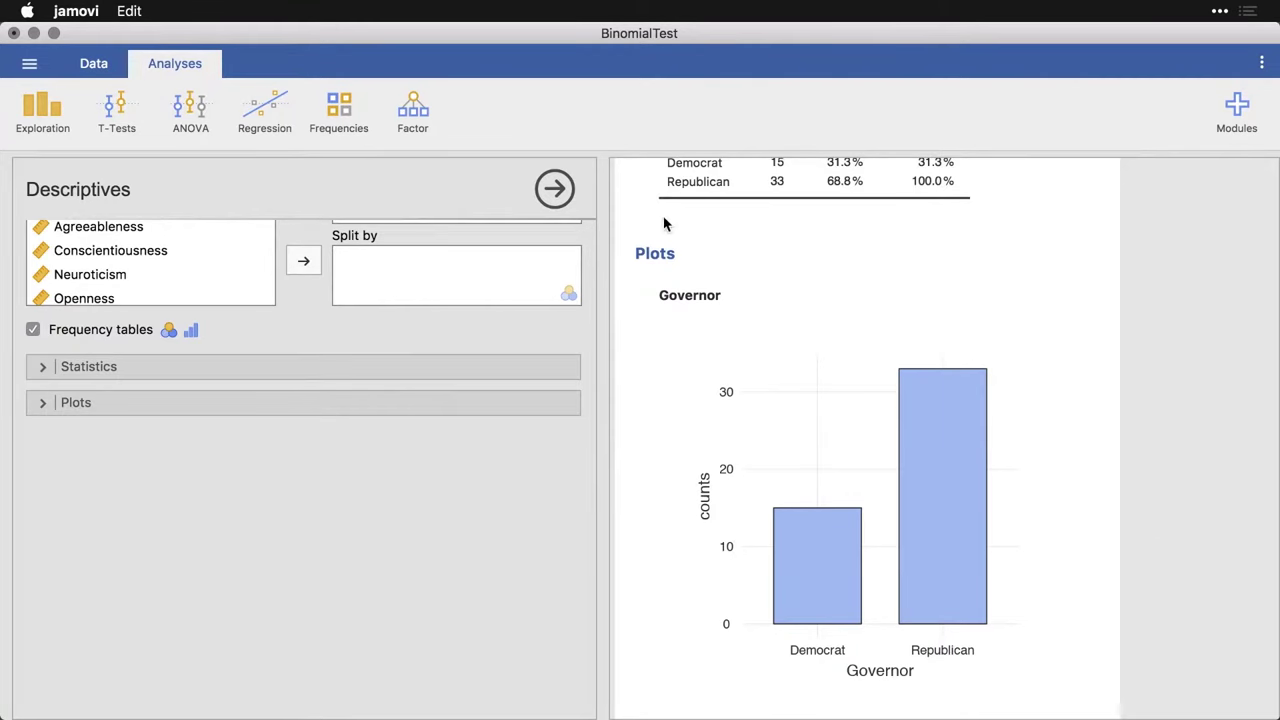
Step: Run a Proportion Test (2 Outcomes) on Governor against the default 0.5
click(555, 189)
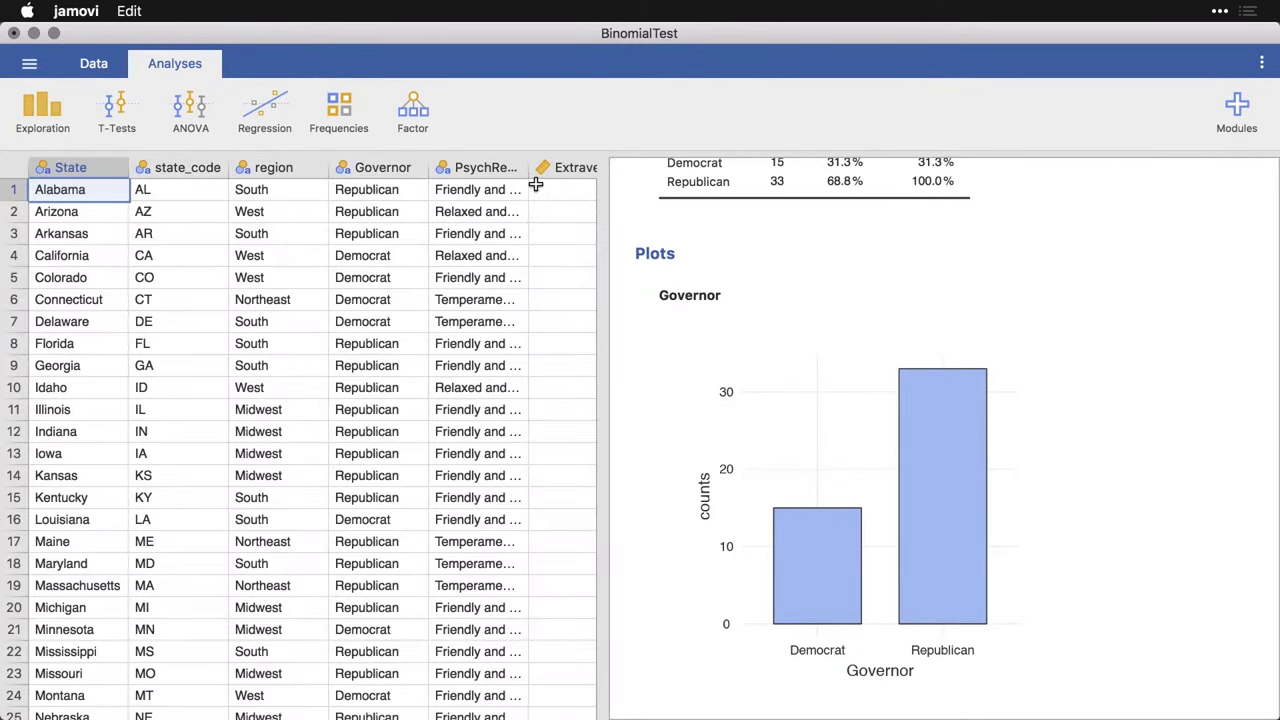
click(343, 116)
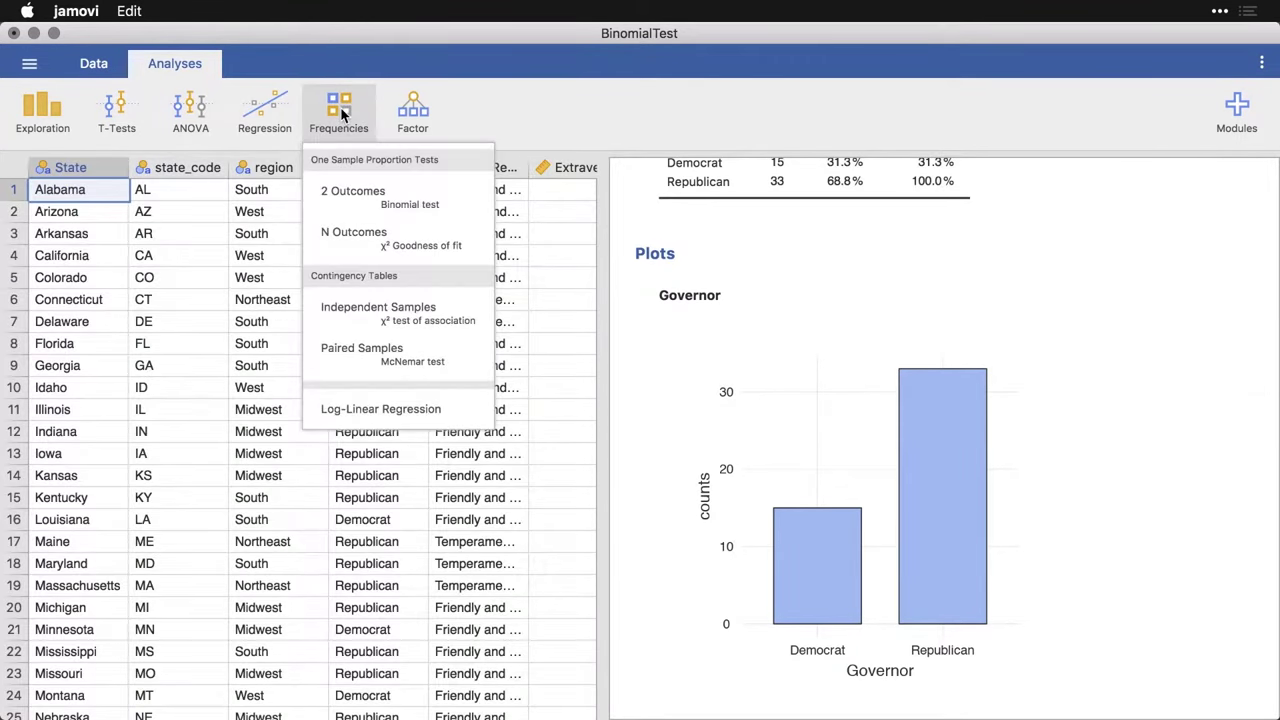
click(461, 200)
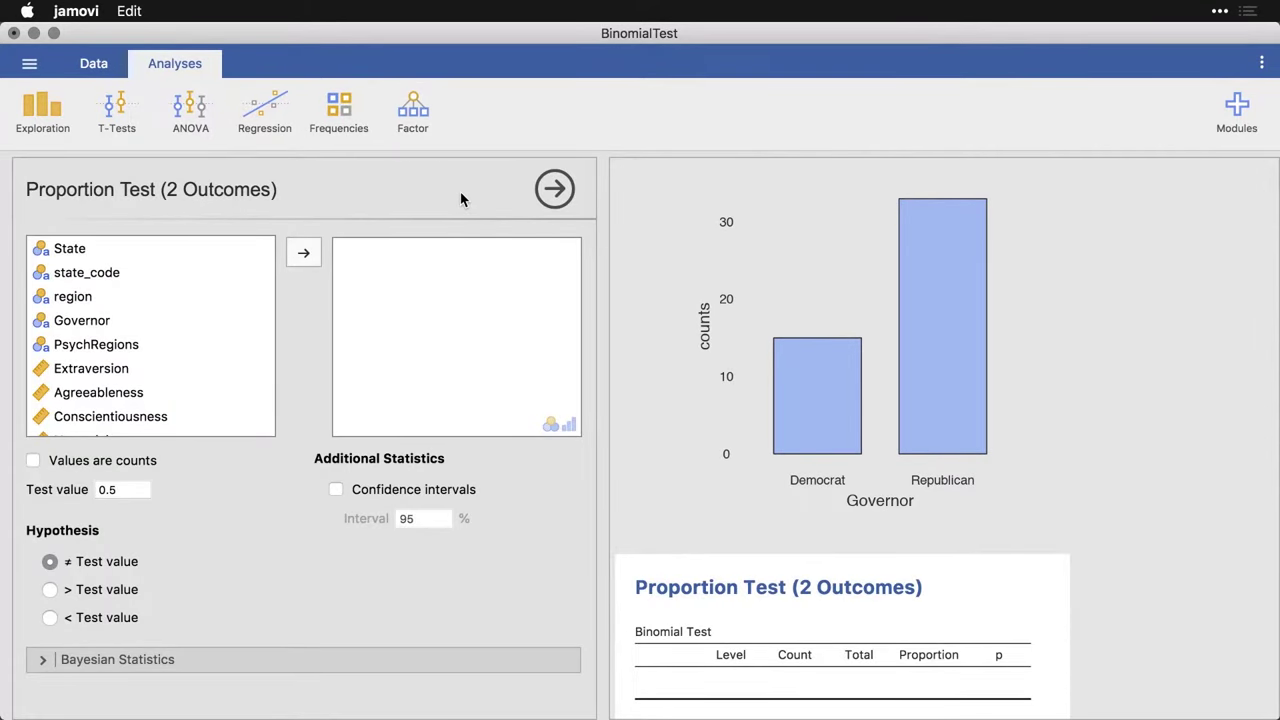
click(133, 322)
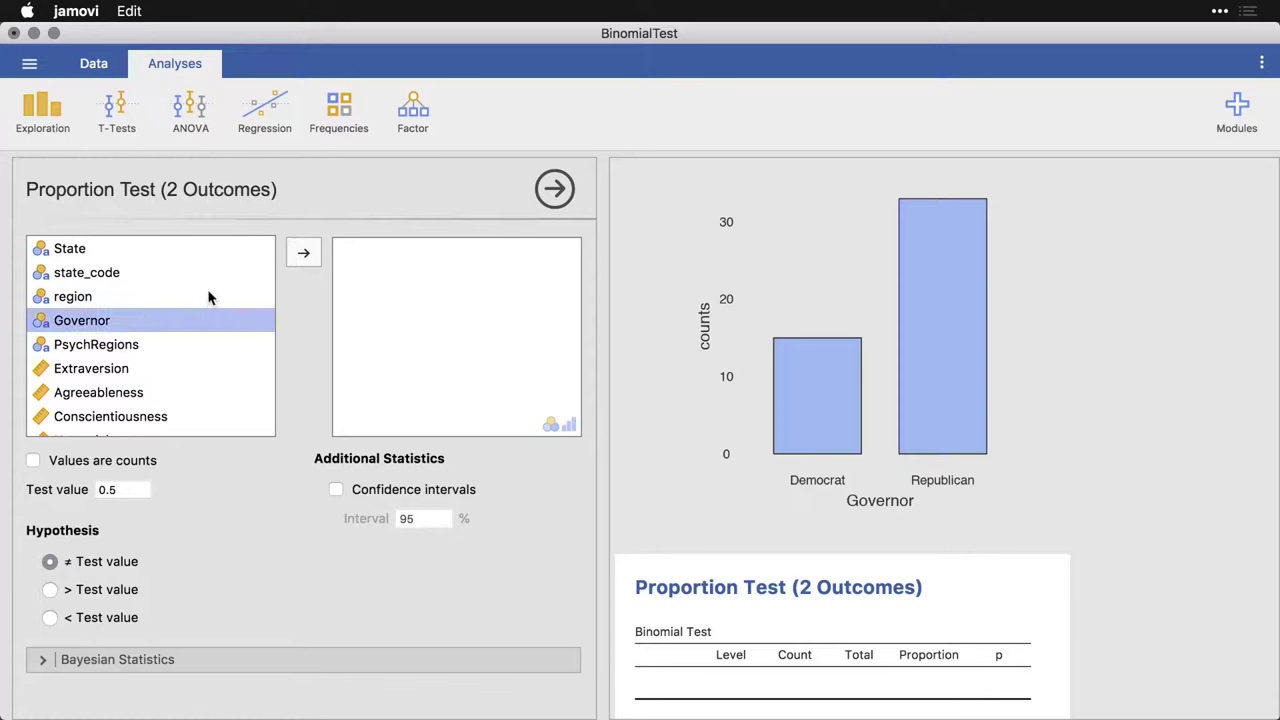
click(304, 254)
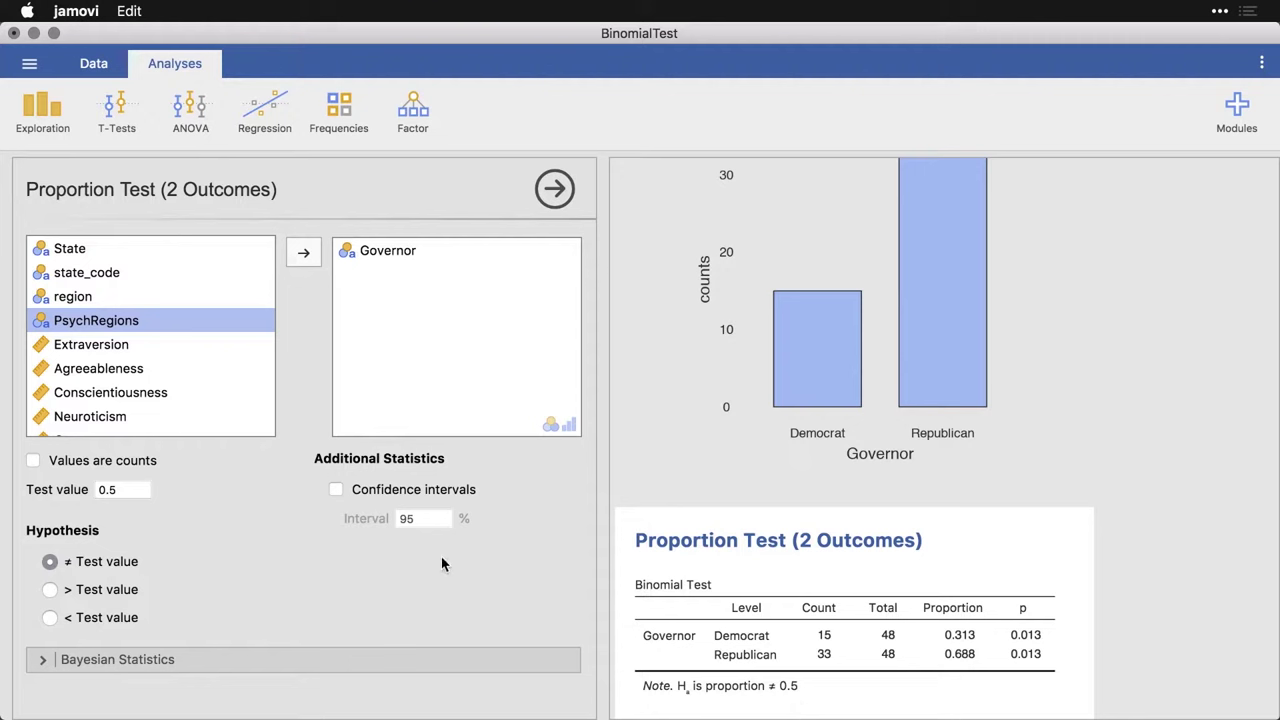
Step: Add 95% confidence intervals to the Governor proportion test and close its settings
click(337, 490)
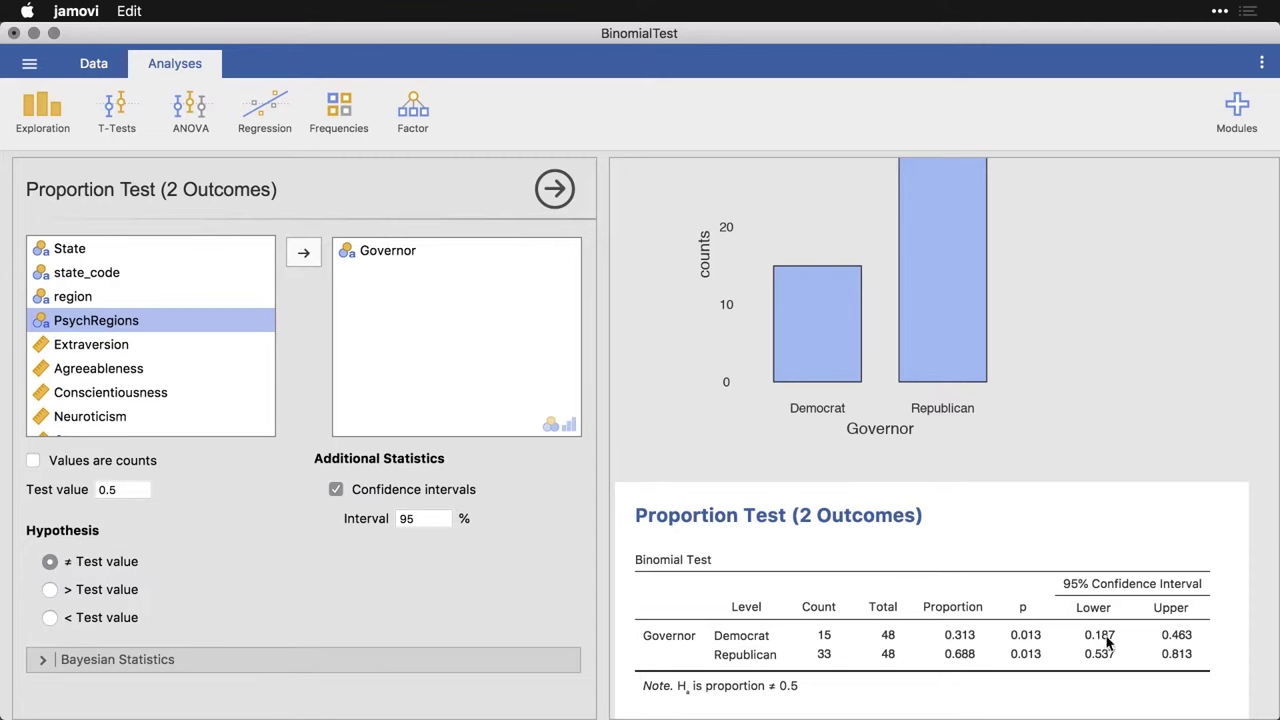
click(556, 196)
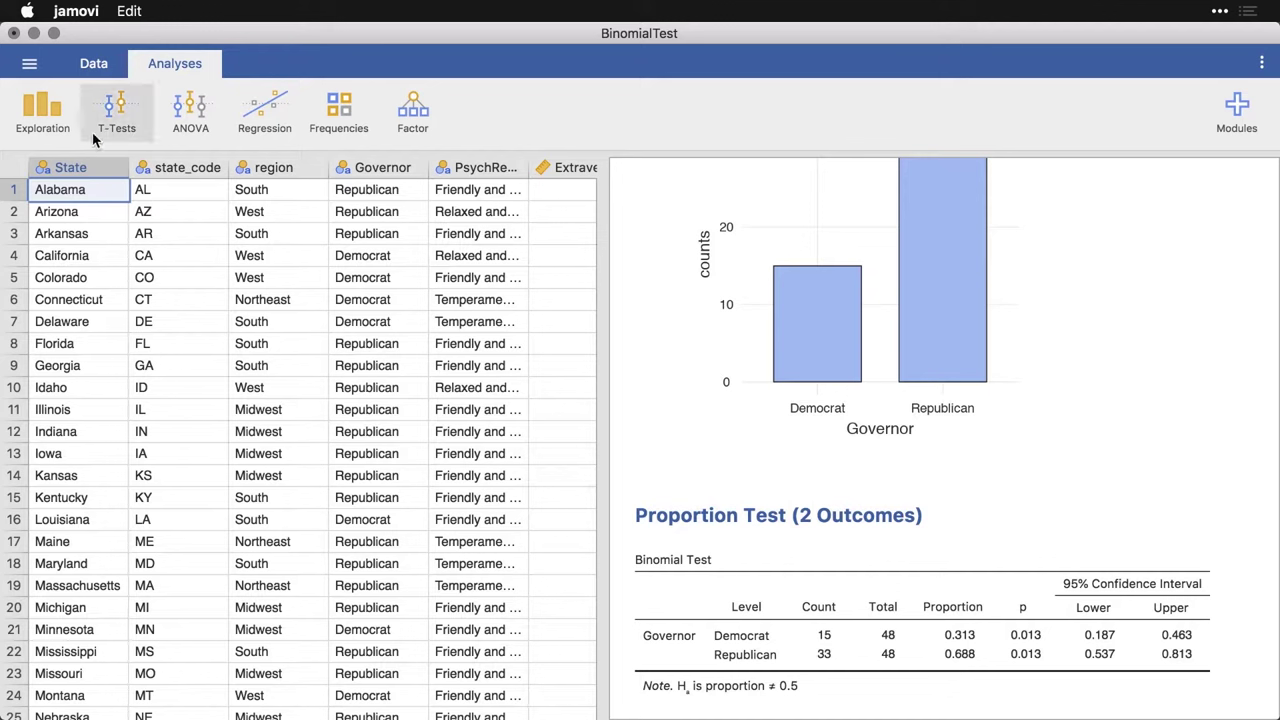
Step: Start a second Proportion Test (2 Outcomes) with Governor as the variable
click(335, 125)
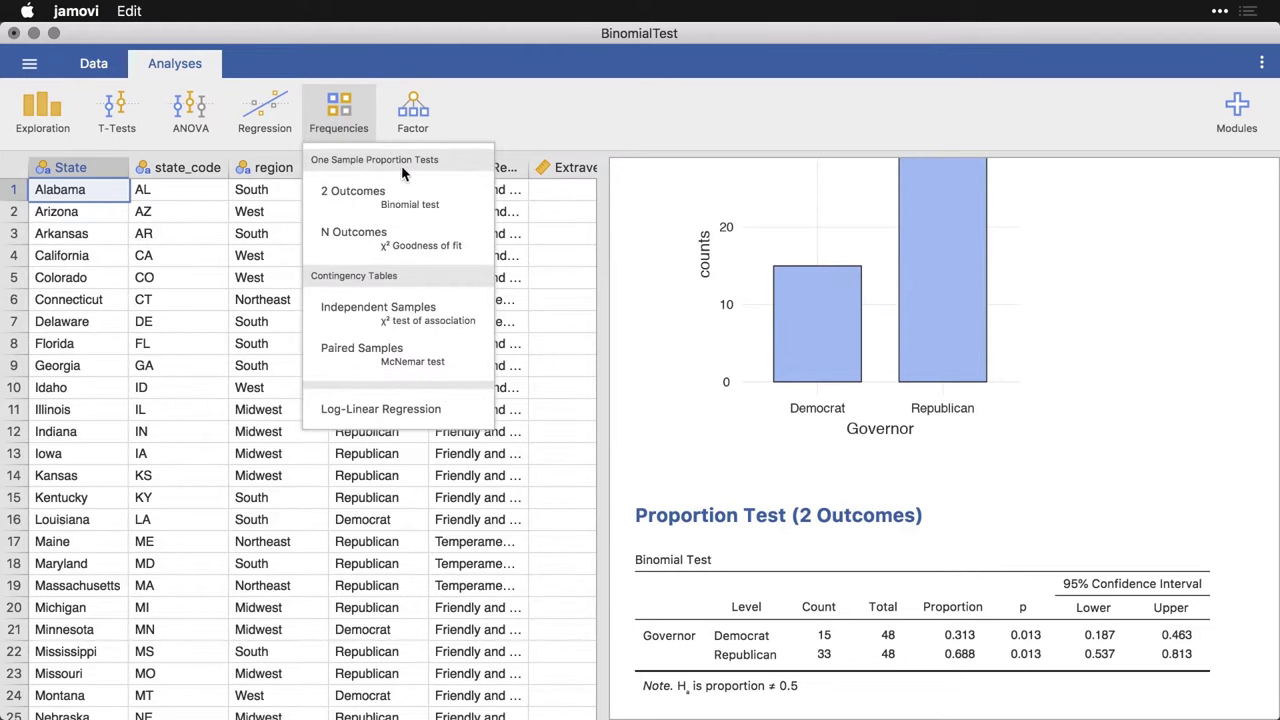
click(428, 205)
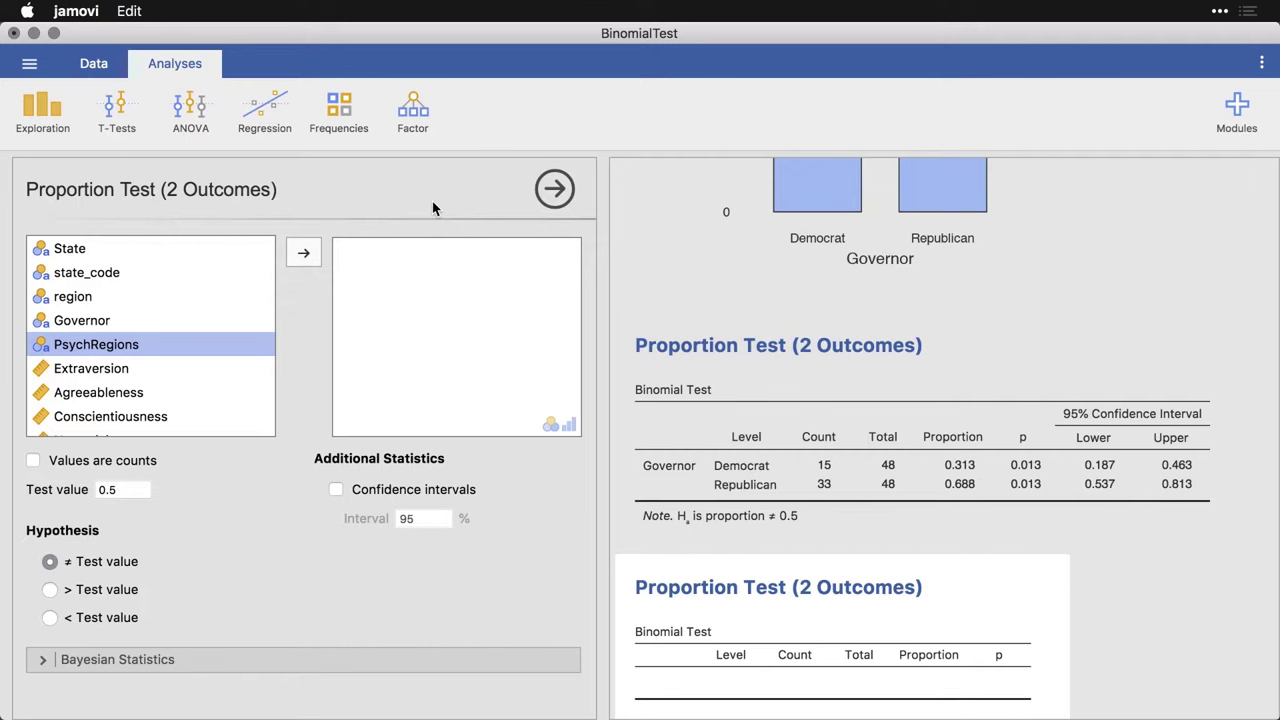
click(182, 332)
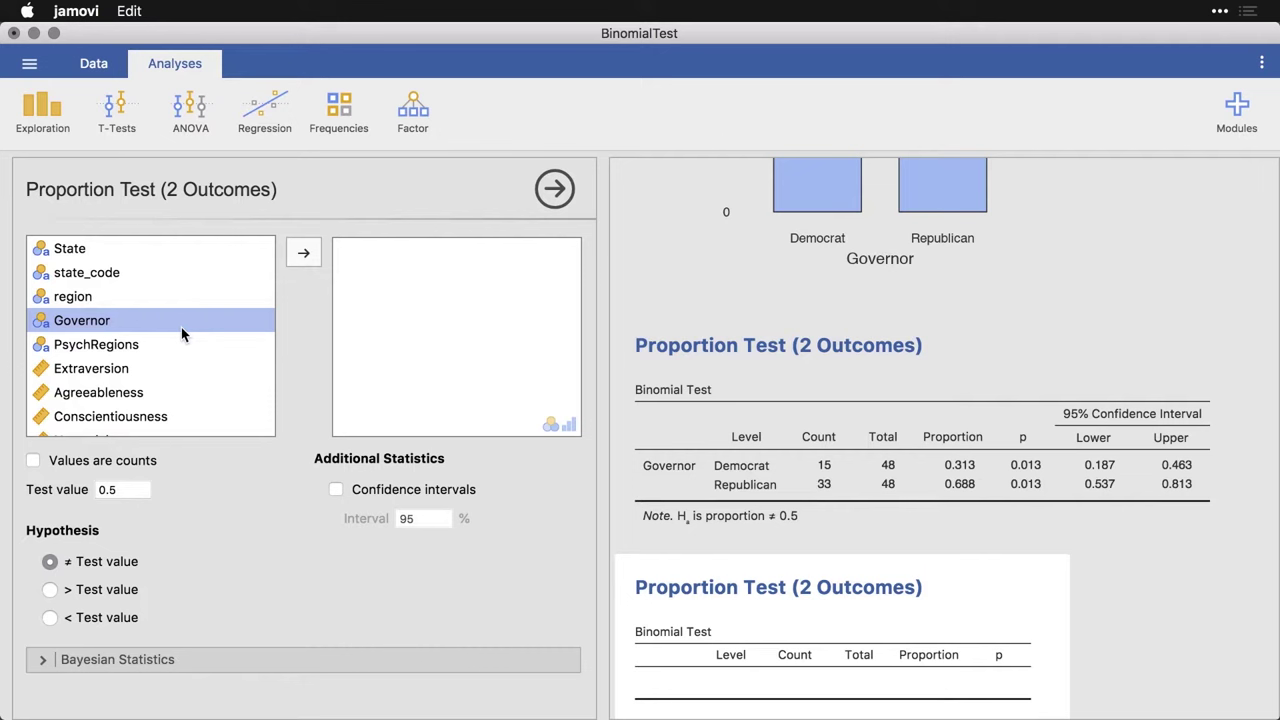
click(305, 254)
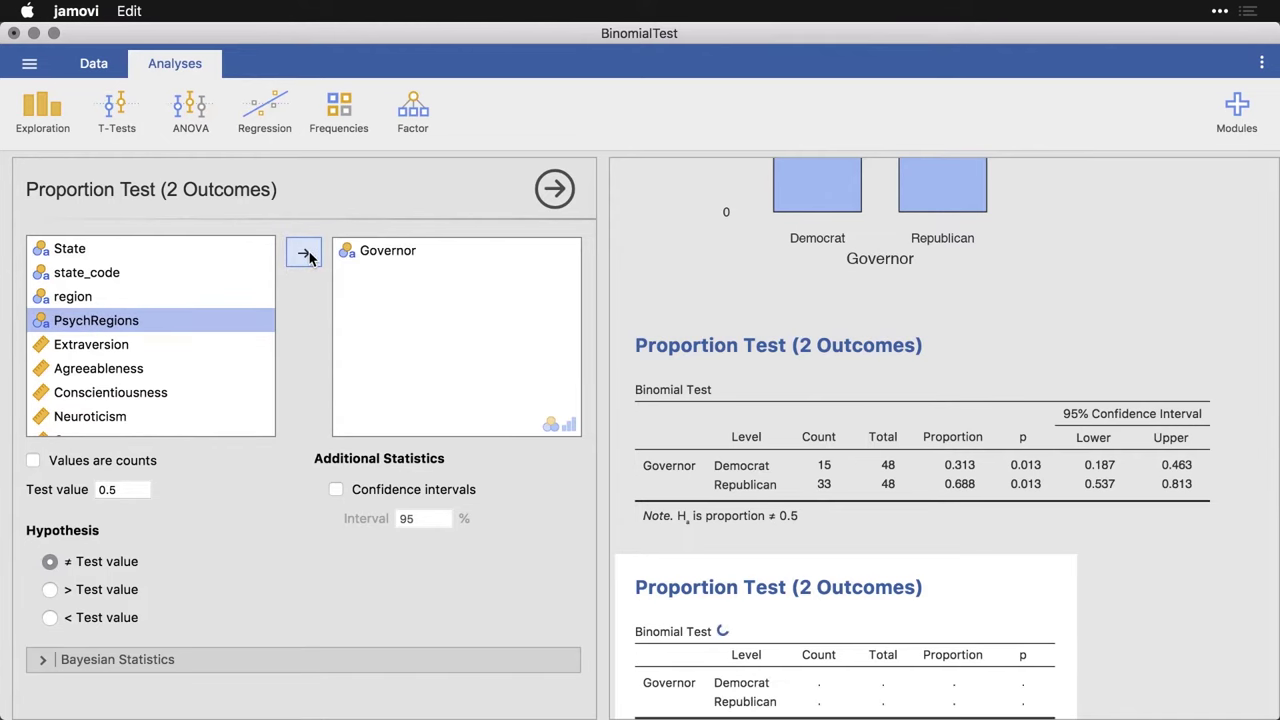
Step: Add confidence intervals and set the test value to 0.6
click(336, 490)
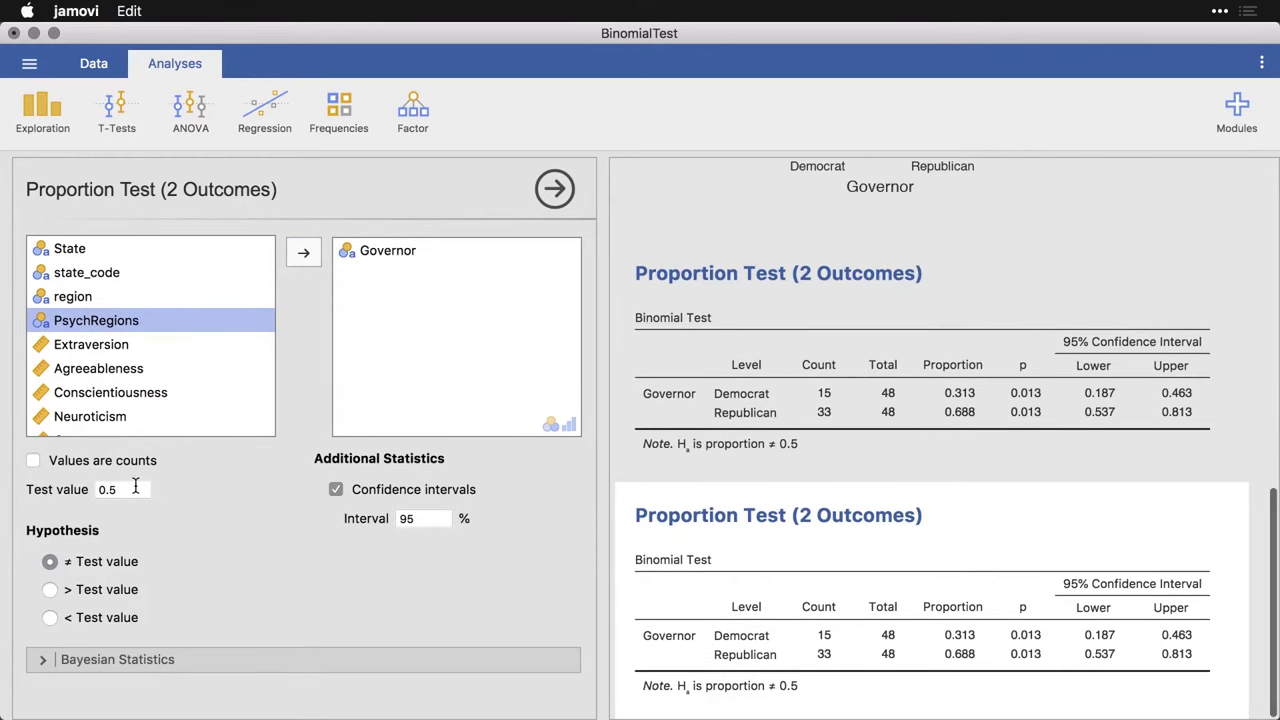
click(135, 487)
key(BackSpace)
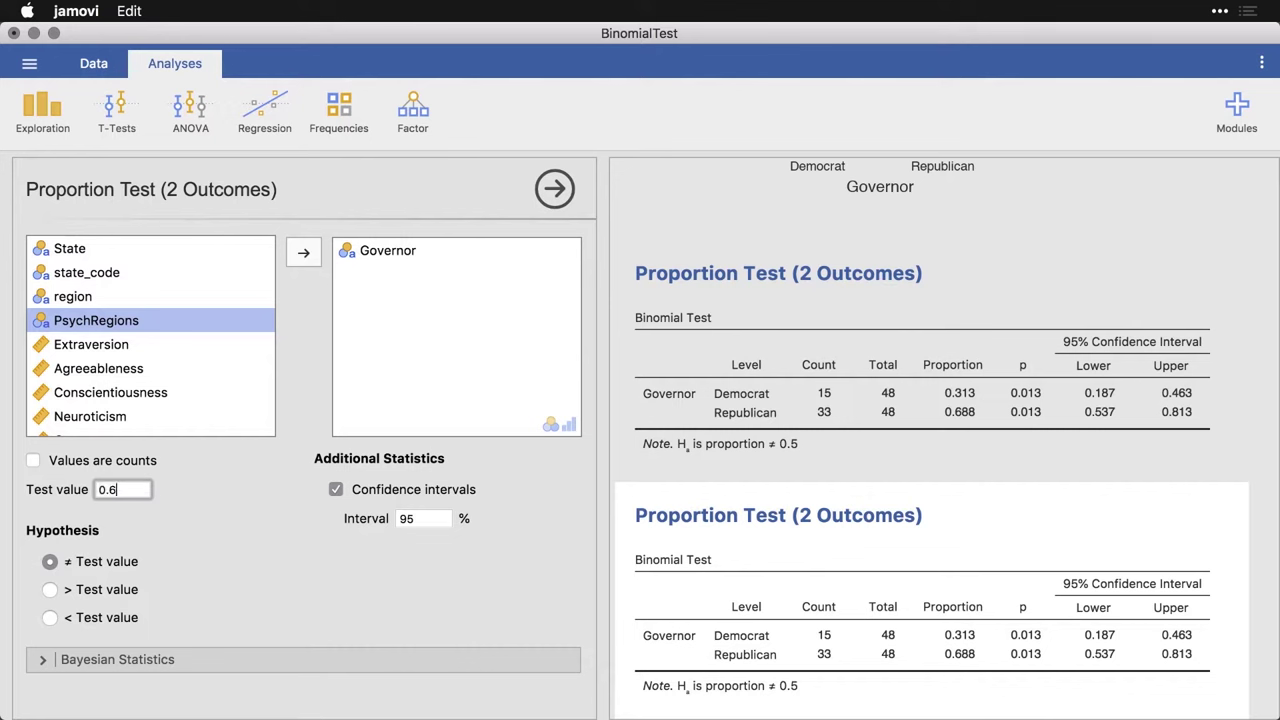
key(Return)
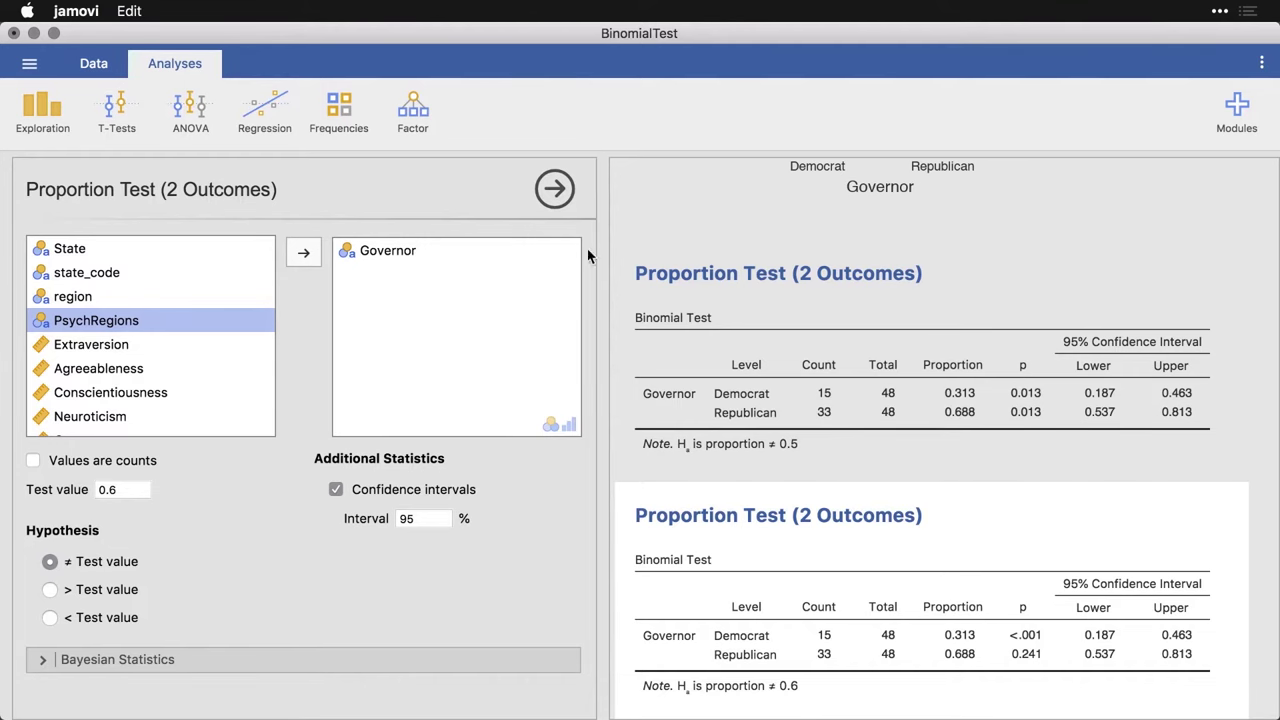
Step: Close the second proportion test's settings panel to reveal the data sheet
click(562, 187)
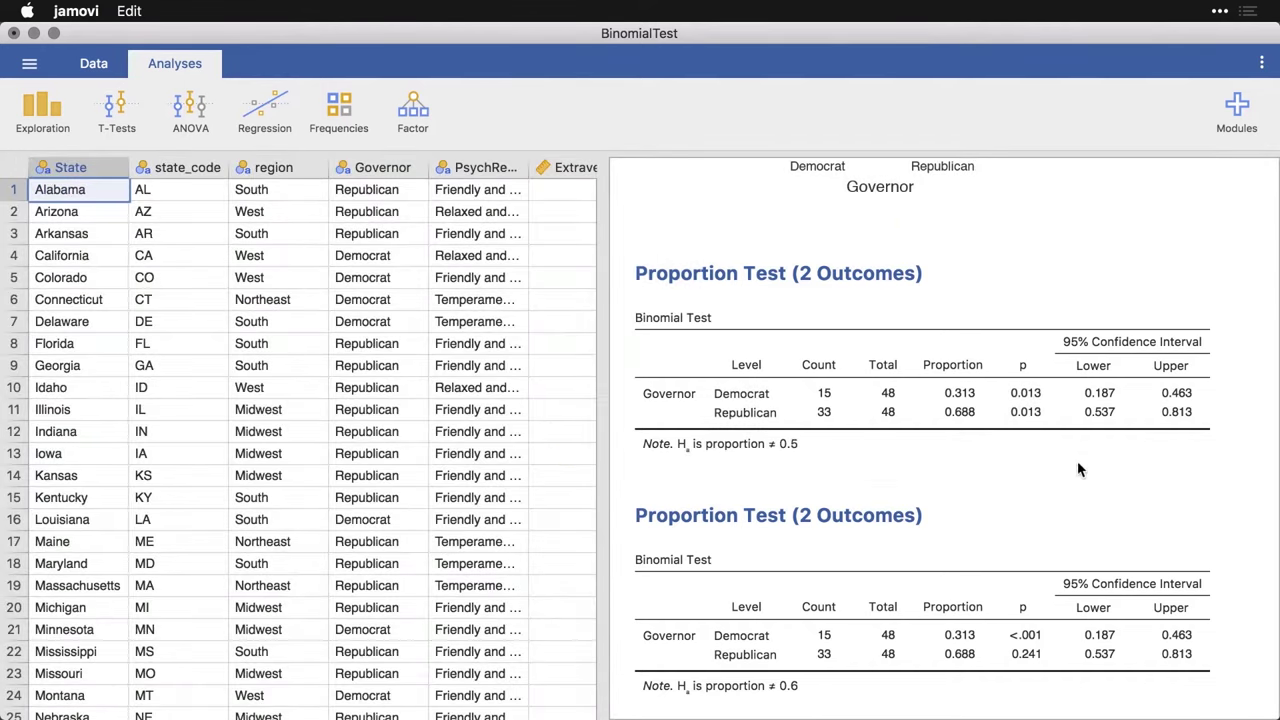